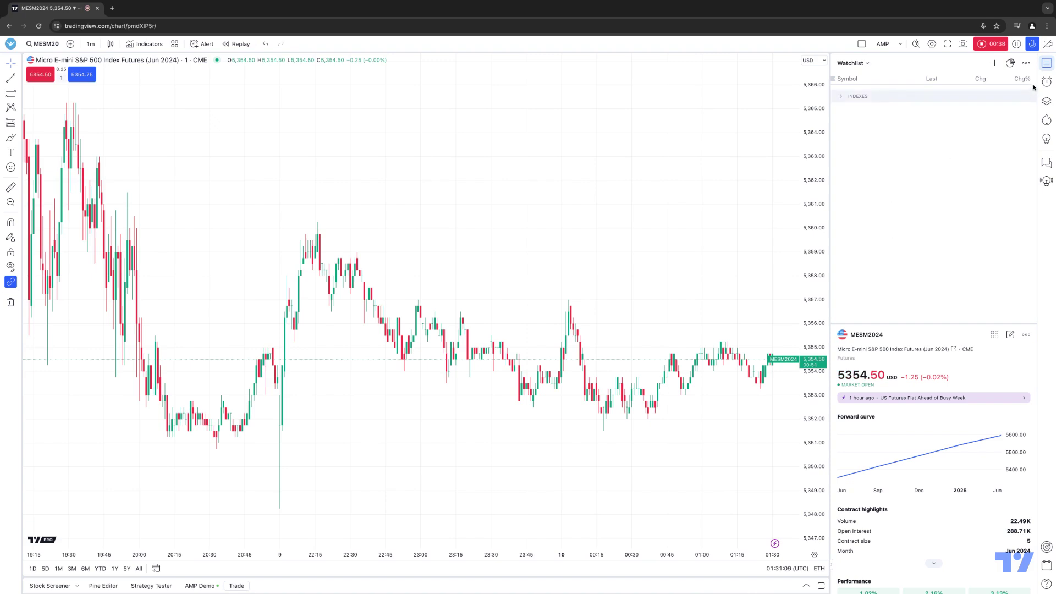
- Close and reopen the watchlist panel, then expand INDEXES to list its six futures
click(1049, 67)
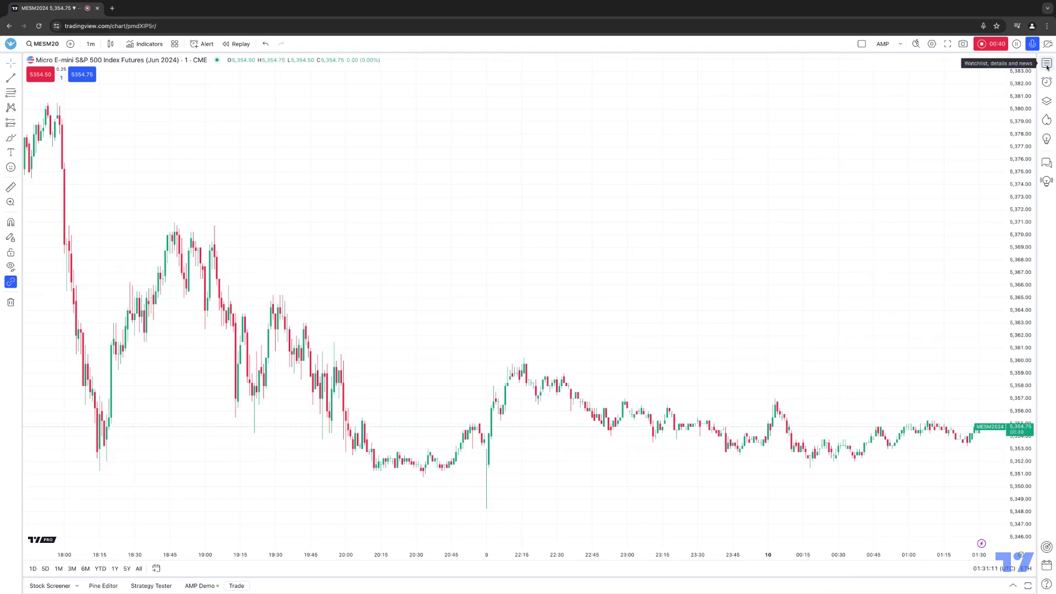
click(1048, 67)
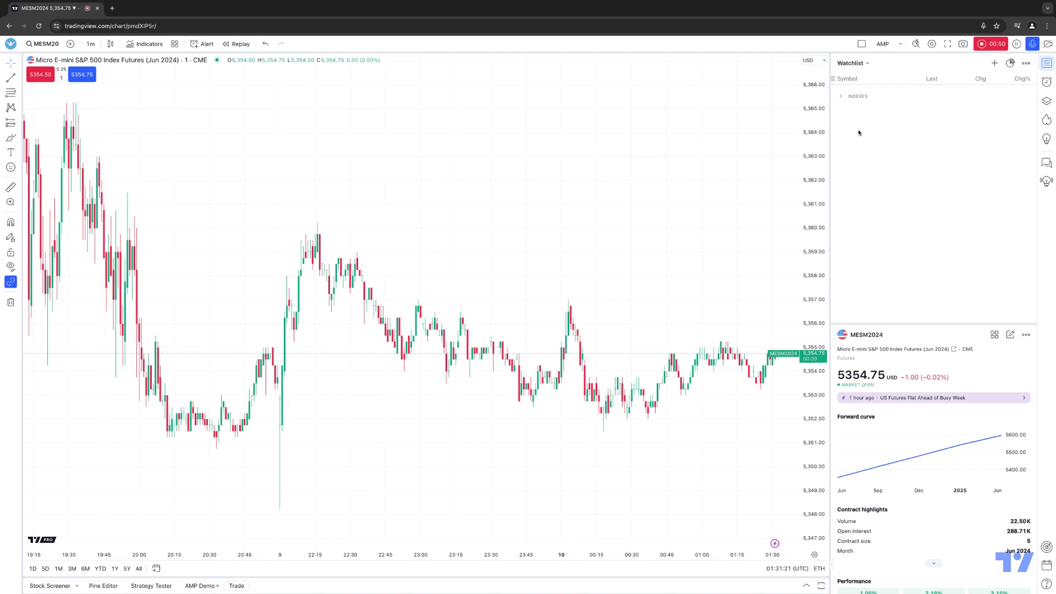
click(839, 97)
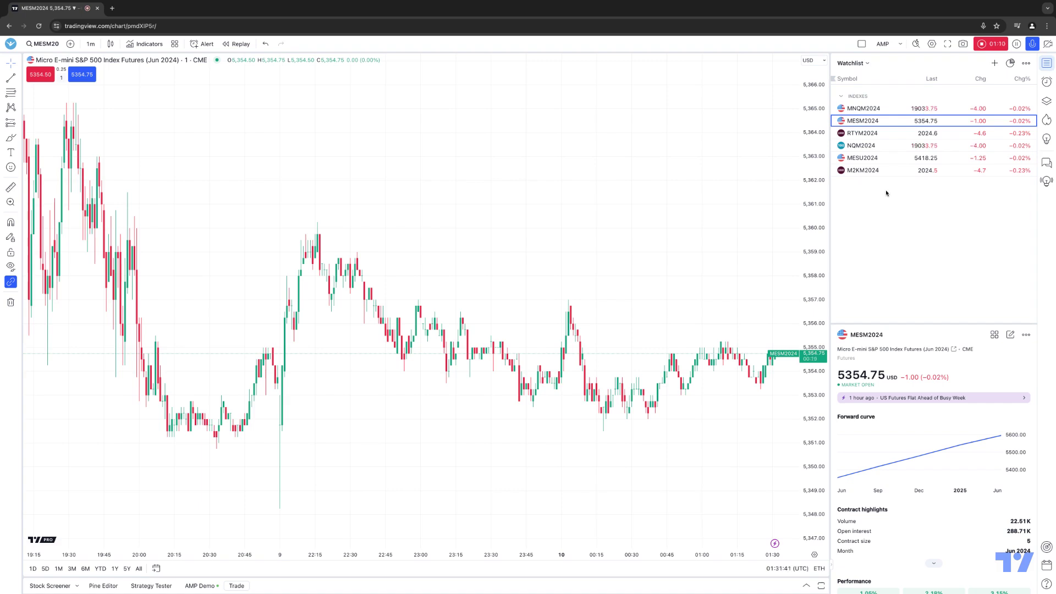
- Add a new SECTION 1 at M2KM2024, then drag M2KM2024 back into INDEXES
right_click(865, 172)
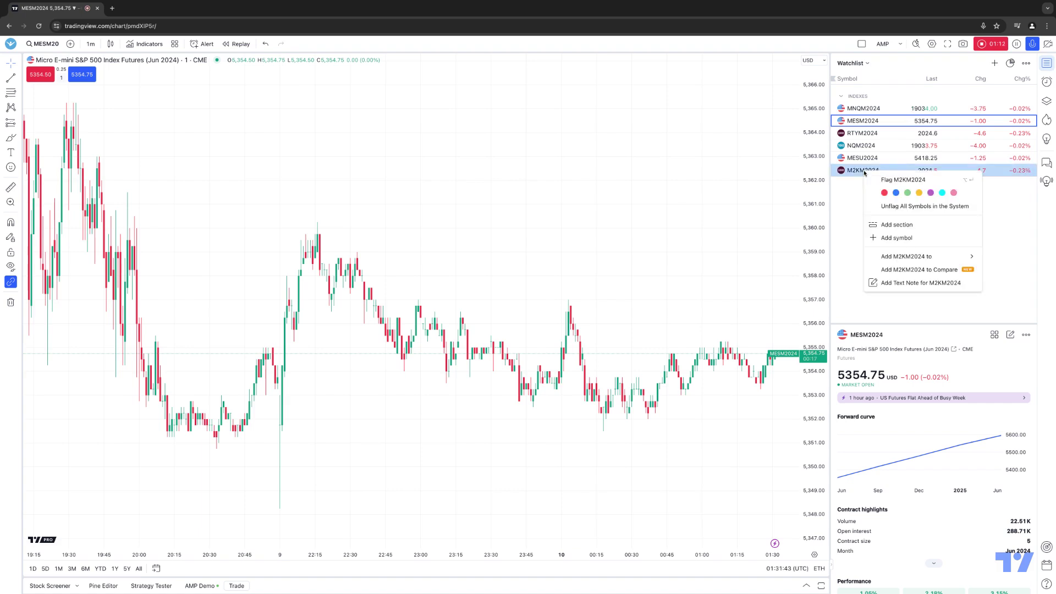
click(901, 225)
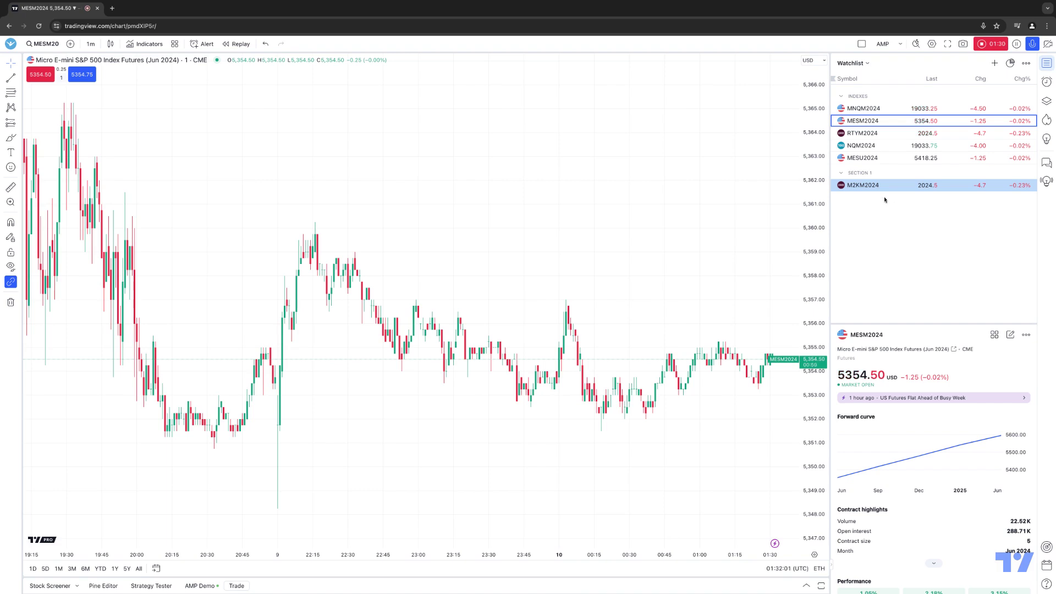
drag(857, 187, 862, 174)
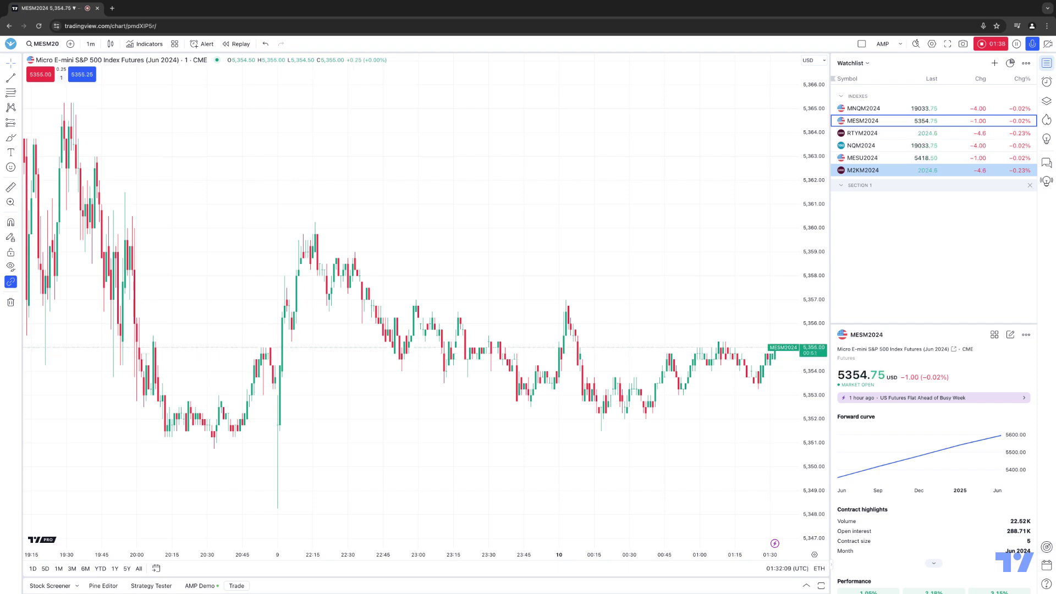
- Collapse INDEXES and rename SECTION 1 to CURRENCIES
click(850, 97)
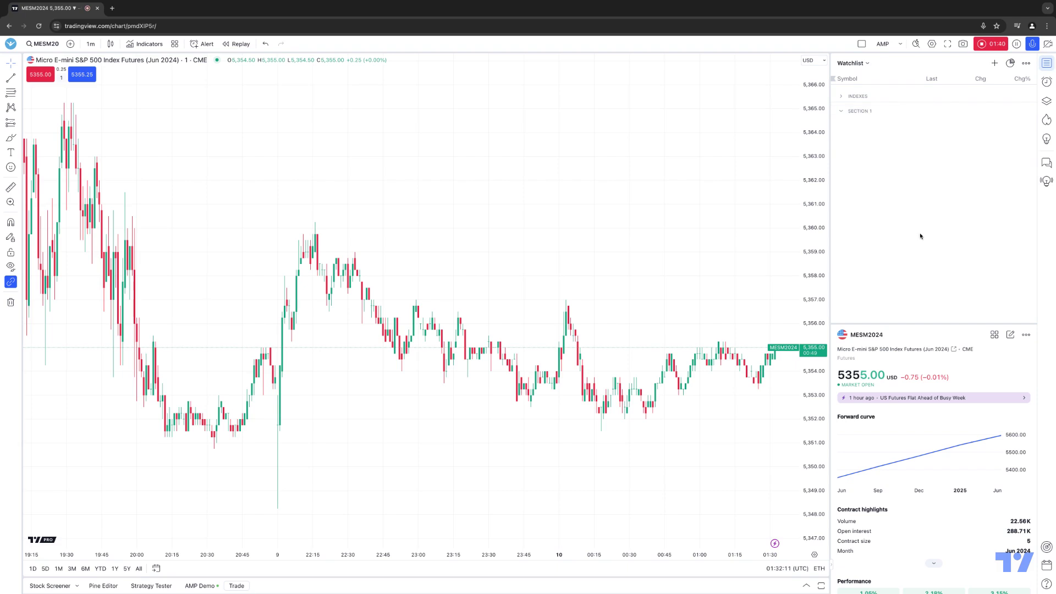
right_click(862, 114)
click(886, 122)
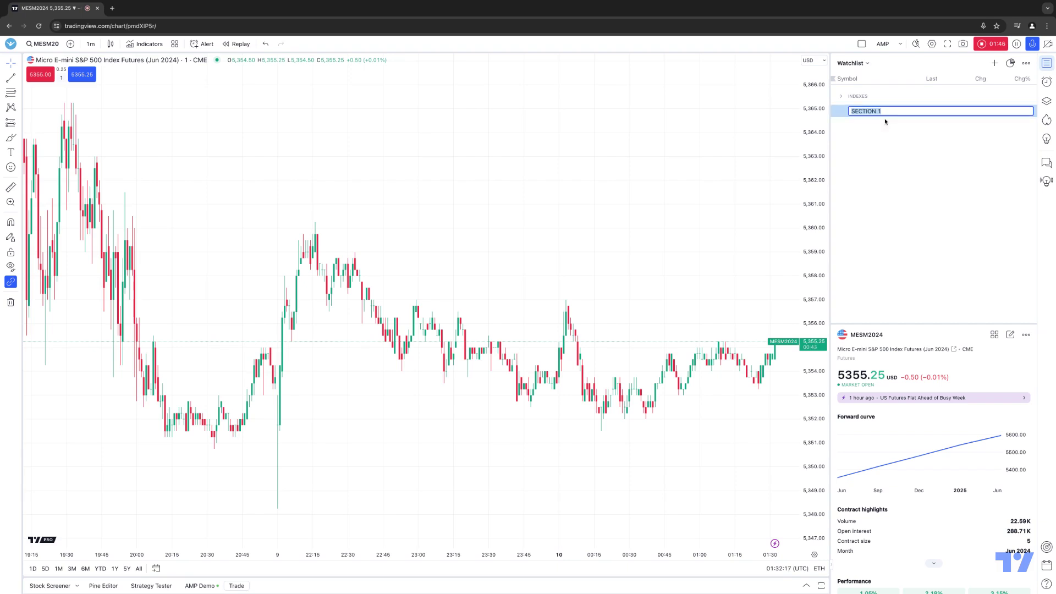
text(CURRENCIES)
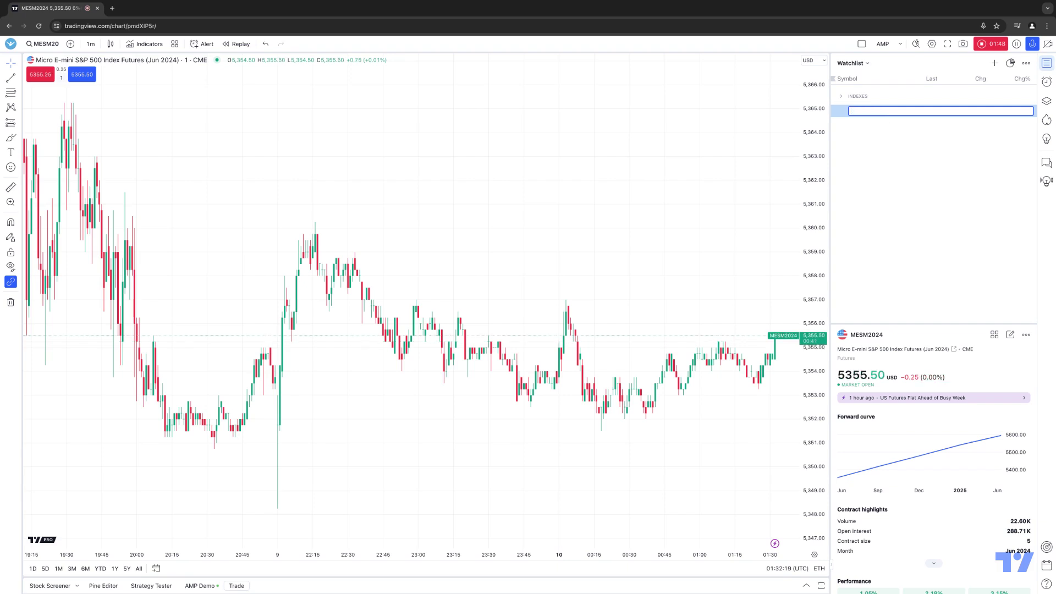
key(Return)
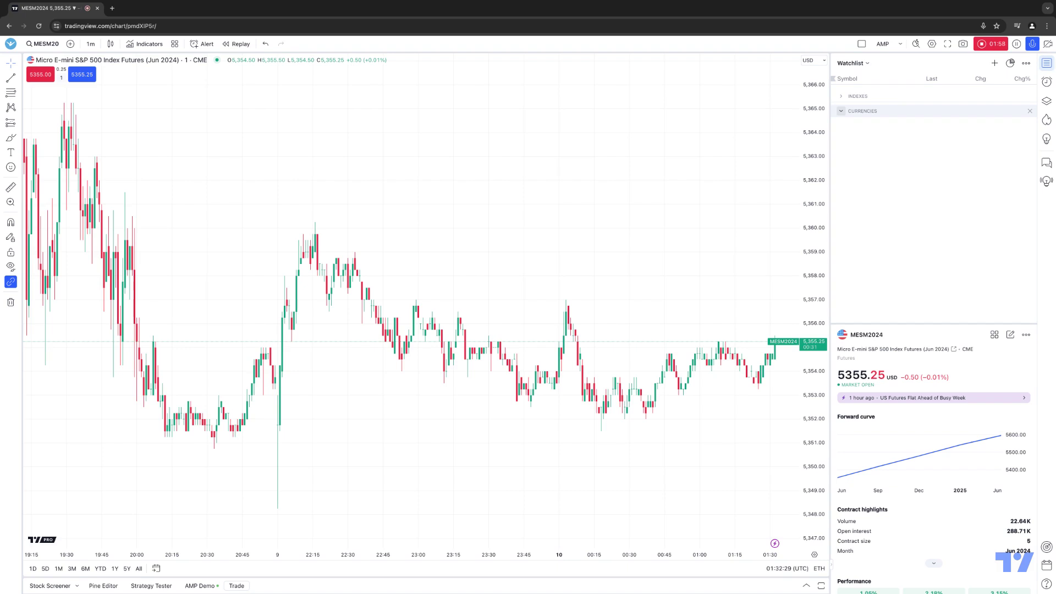
- Search EU6U24 from the CURRENCIES section and add the 6EU2024 Euro FX future
click(863, 112)
right_click(865, 114)
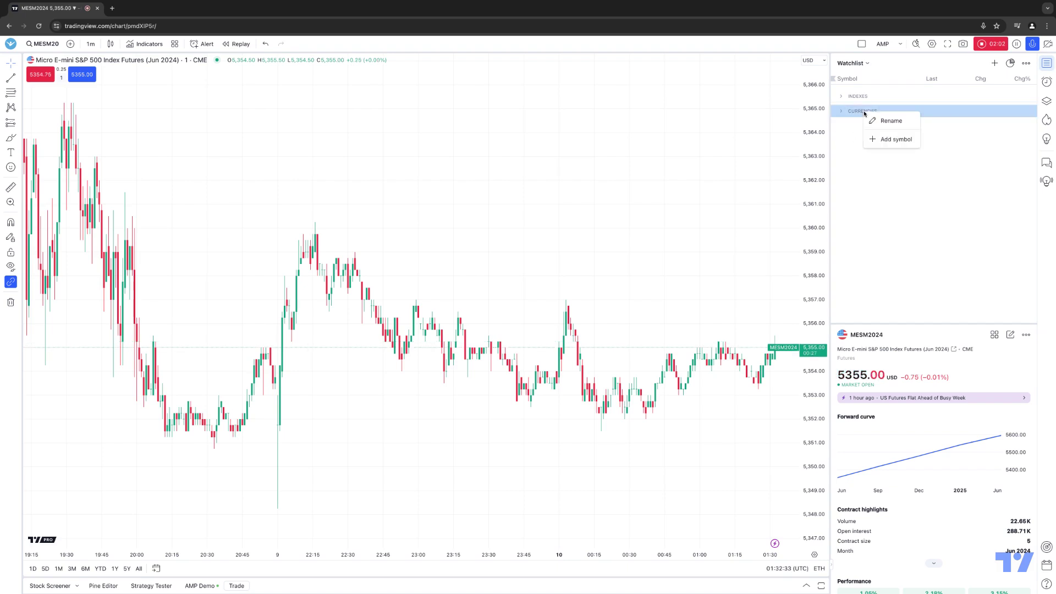
click(890, 140)
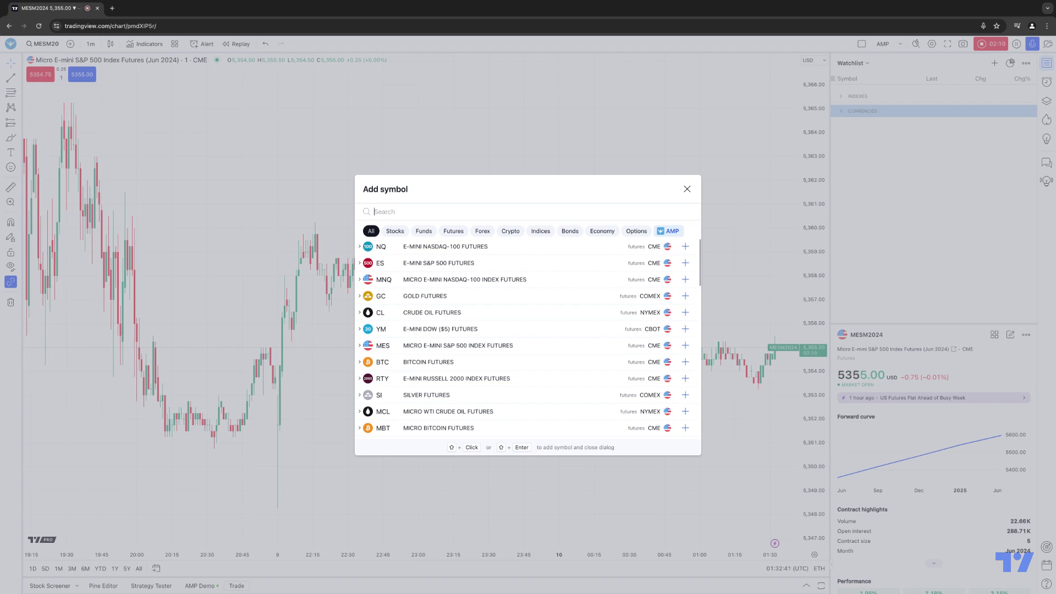
text(EU6U24)
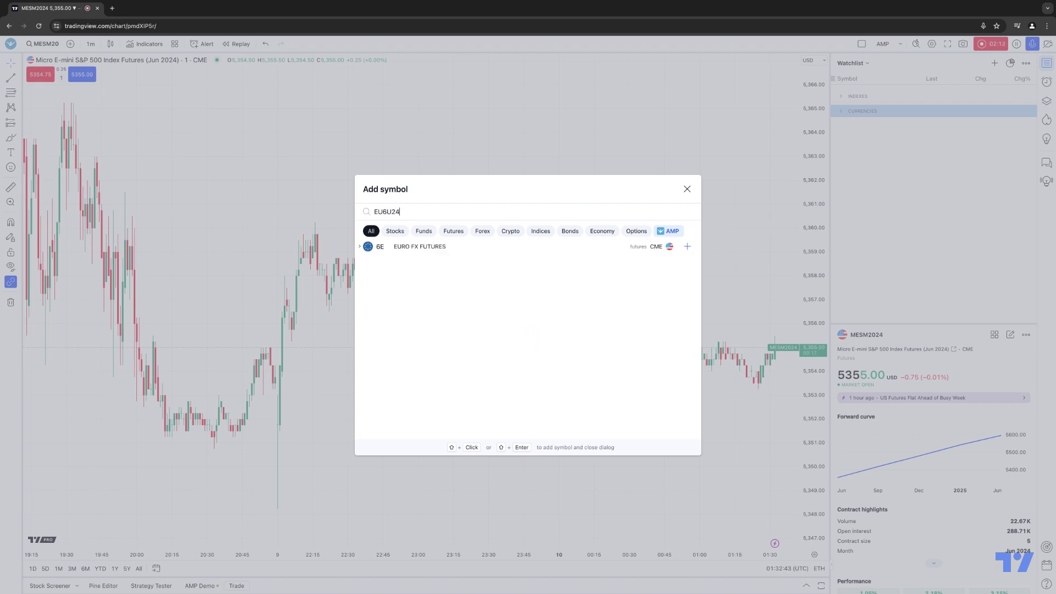
key(Down)
key(Right)
- Add 6AU2024 and 6BU2024 via searches DA6U24 and BP6U24, then close symbol search
key(Down)
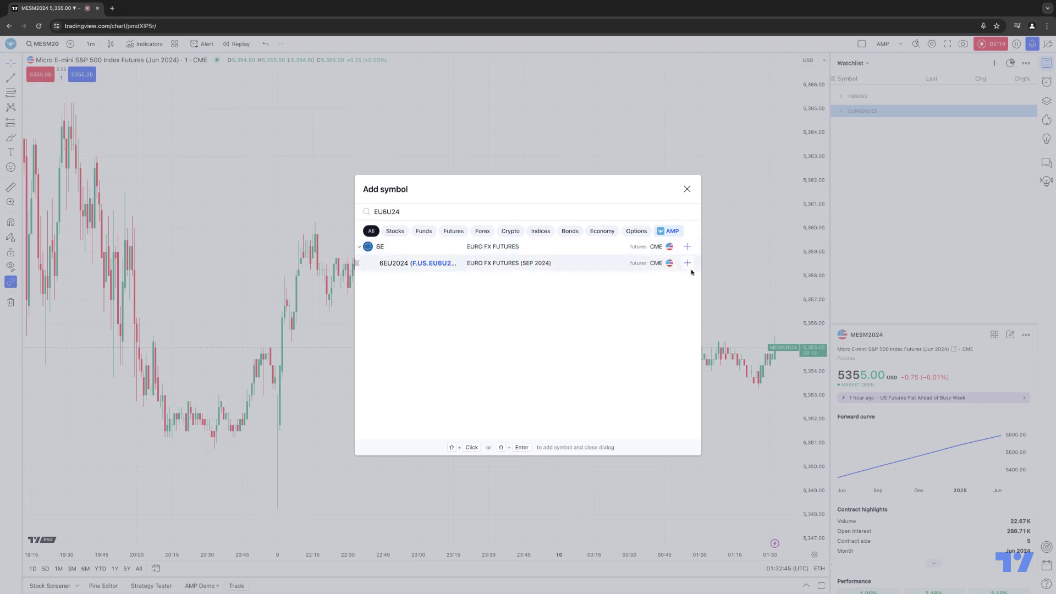
key(Return)
text(DA)
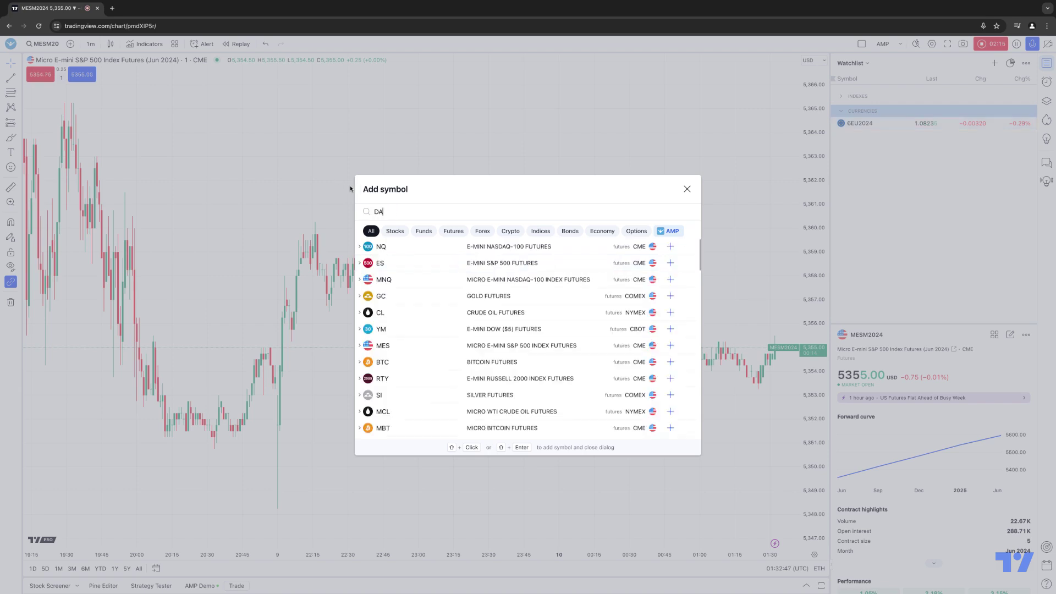
text(6U24)
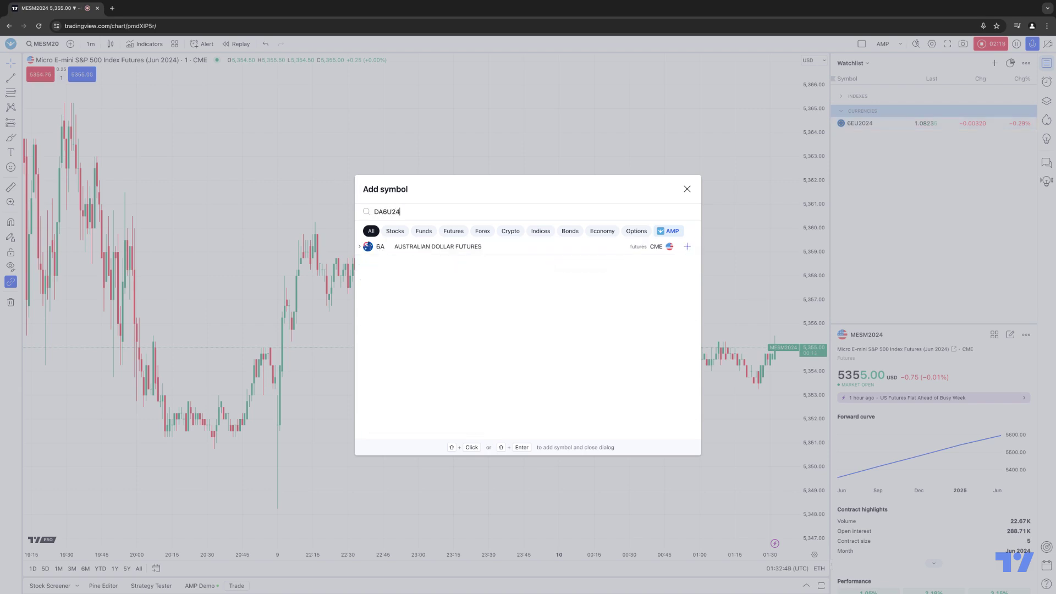
click(359, 247)
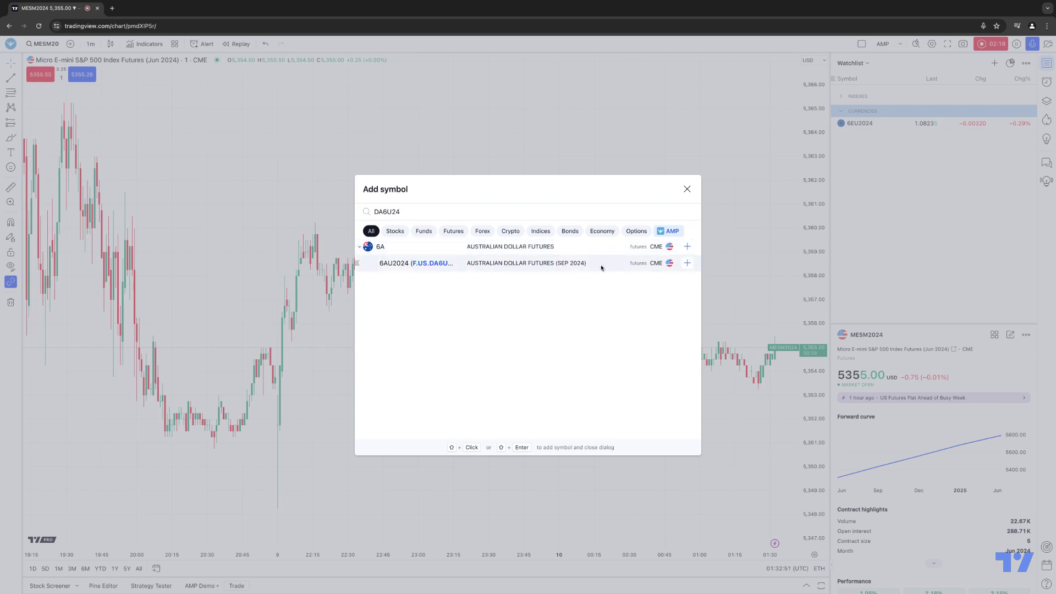
click(687, 263)
text(BP6U24)
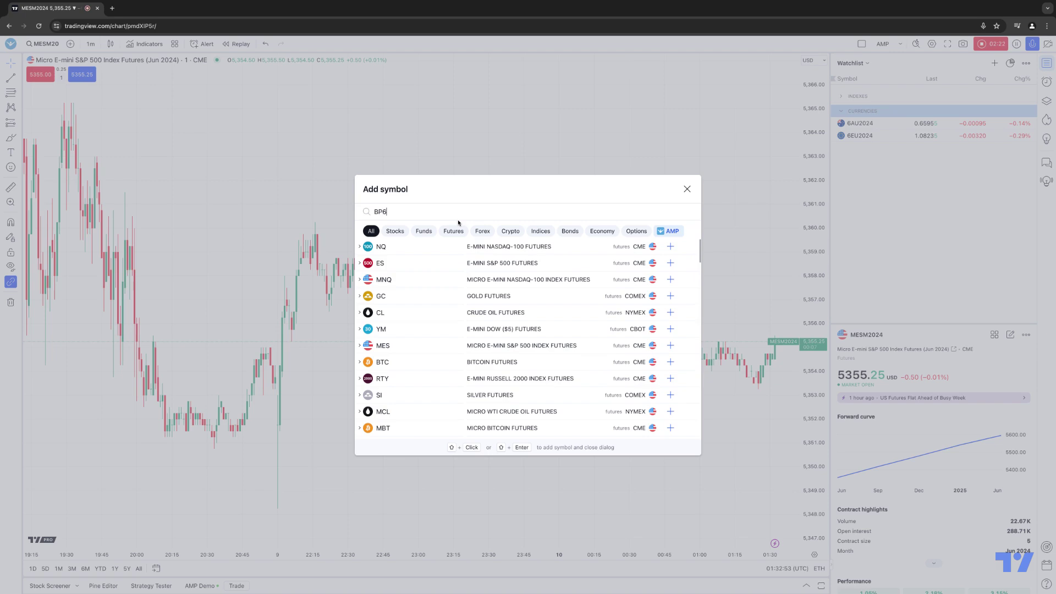
click(360, 246)
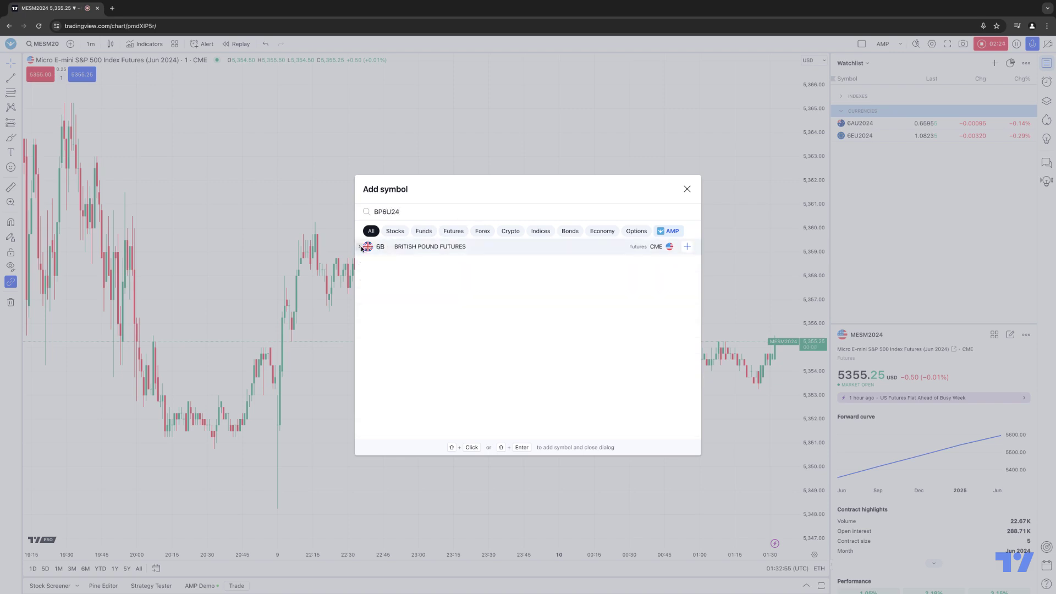
click(687, 263)
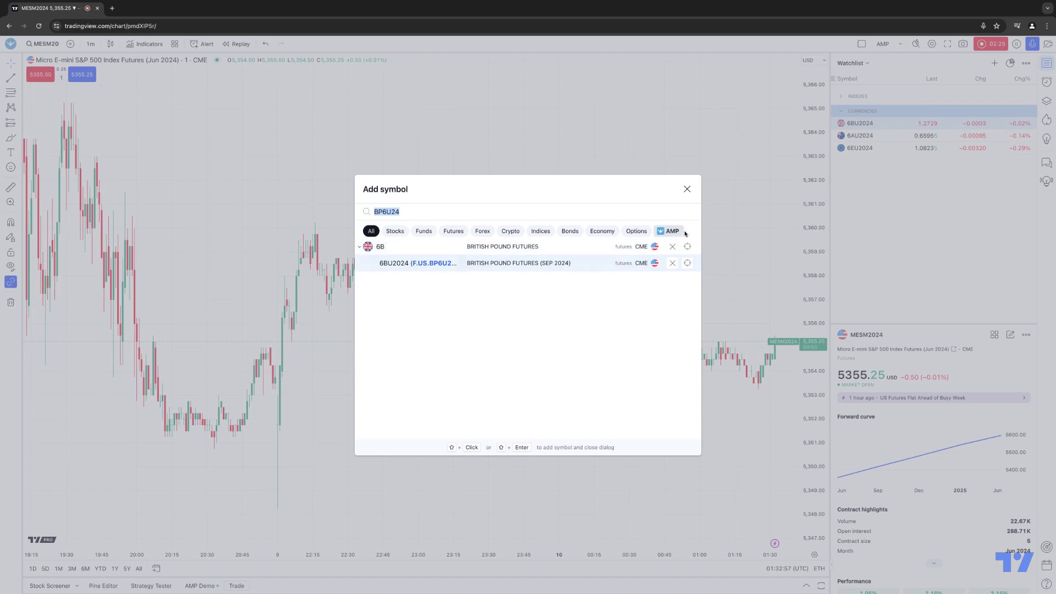
click(686, 190)
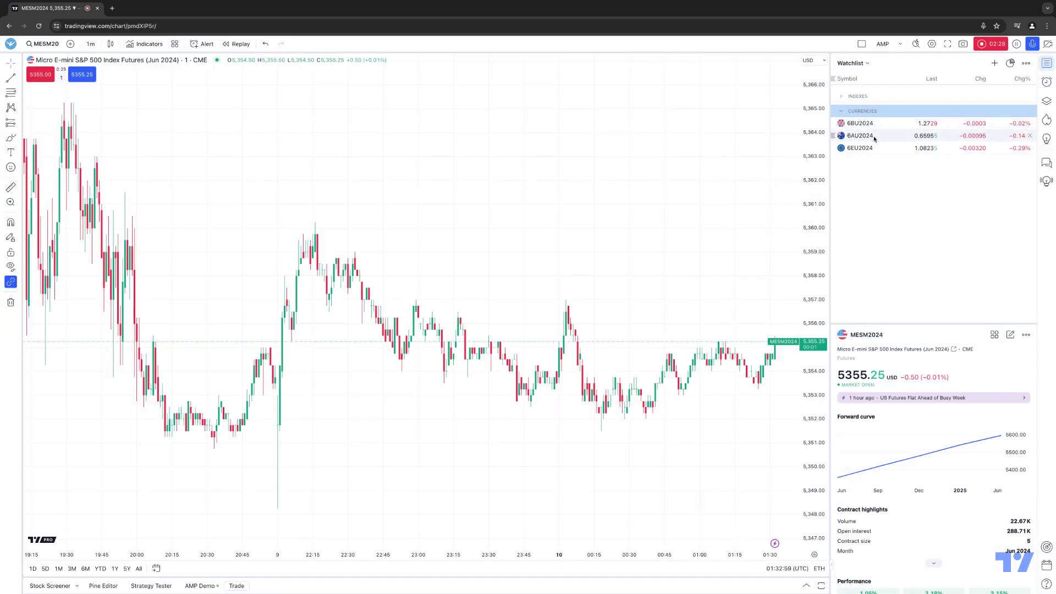
- Drag CURRENCIES above INDEXES, move INDEXES back to the top, and leave both collapsed
click(859, 111)
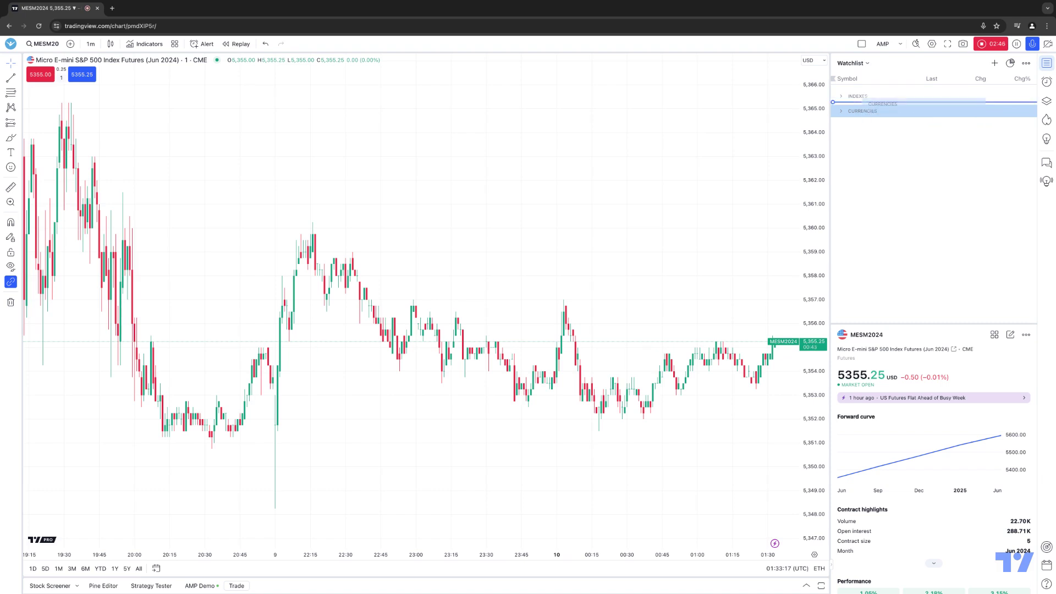
drag(856, 113, 870, 108)
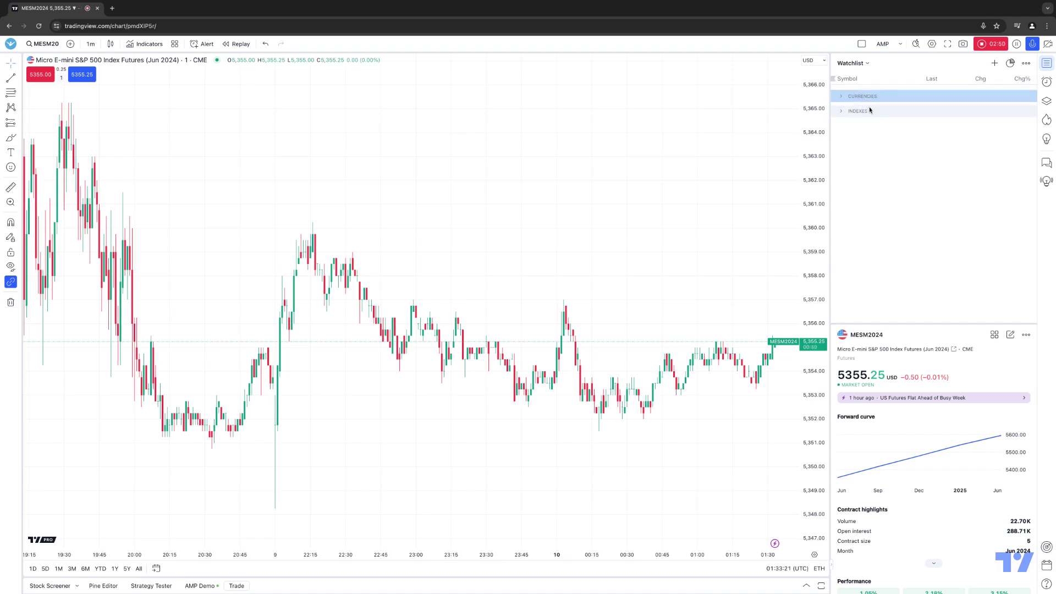
mouse_move(869, 110)
mouse_down()
mouse_move(856, 114)
mouse_move(861, 95)
mouse_up()
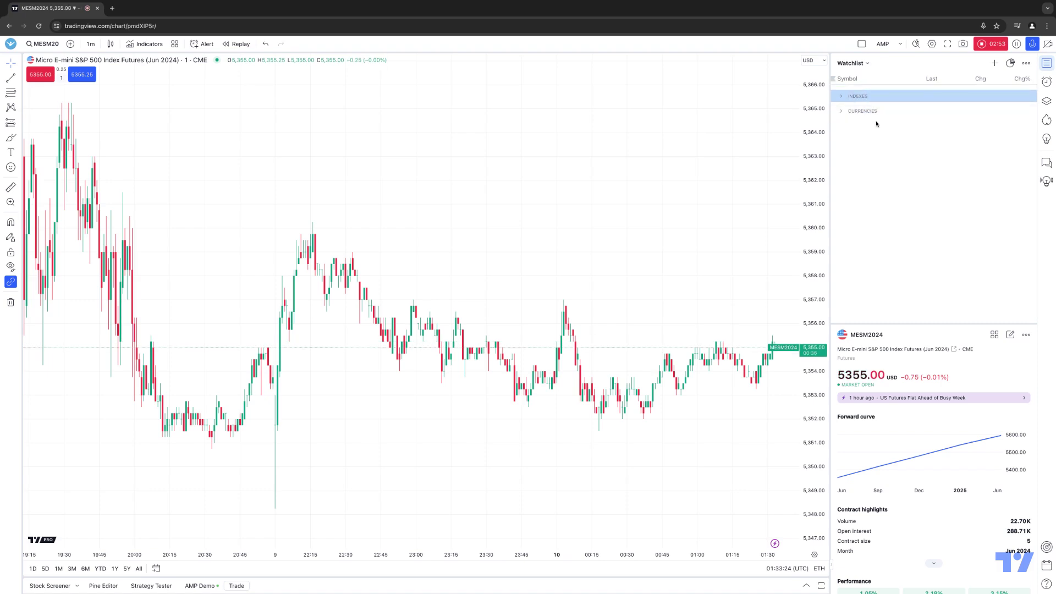
click(841, 110)
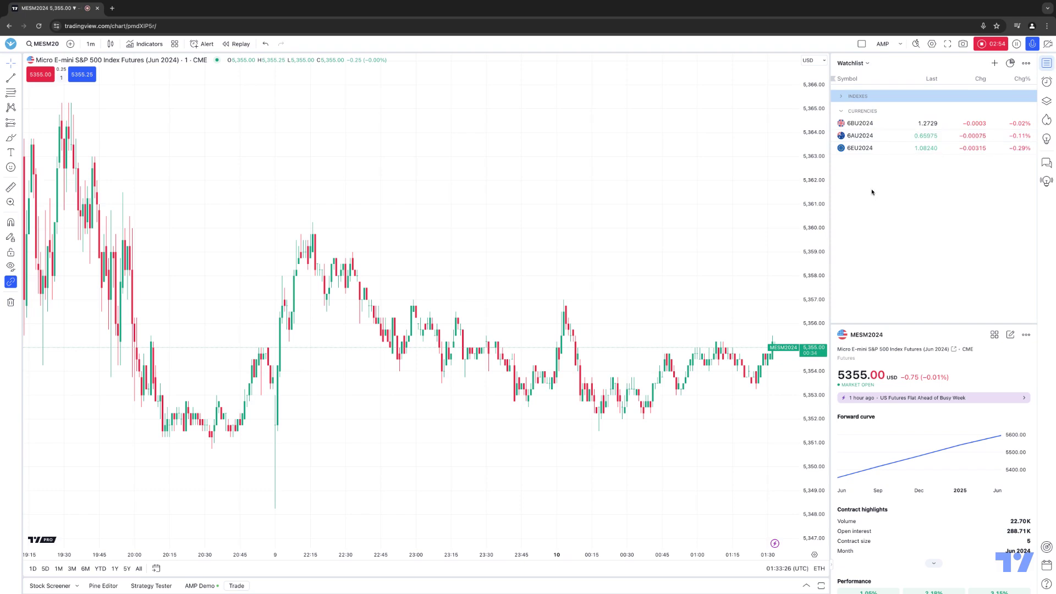
click(856, 111)
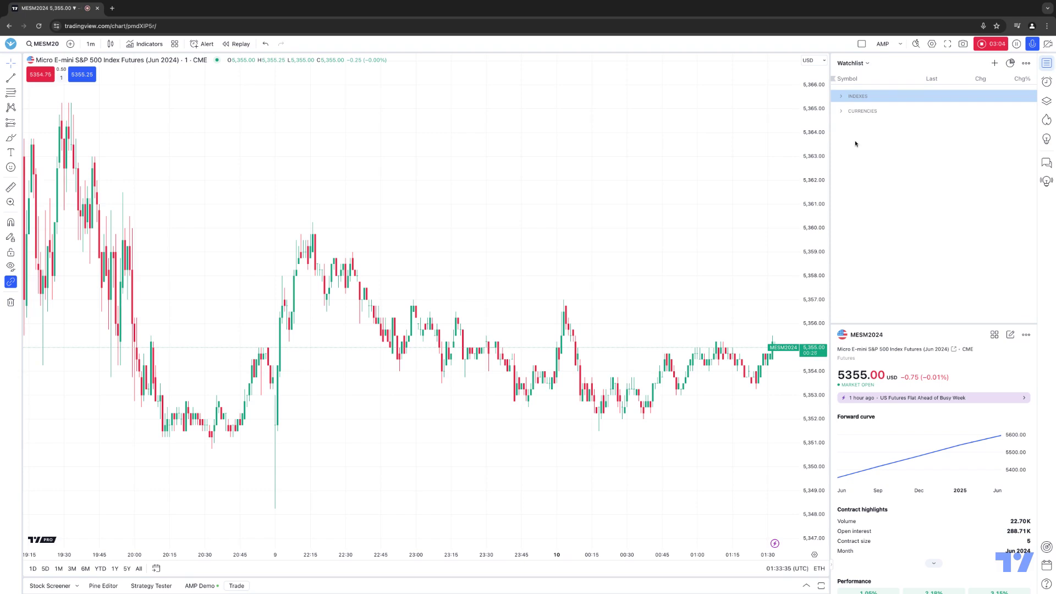
- Expand the CURRENCIES section and remove it via its header options
right_click(861, 112)
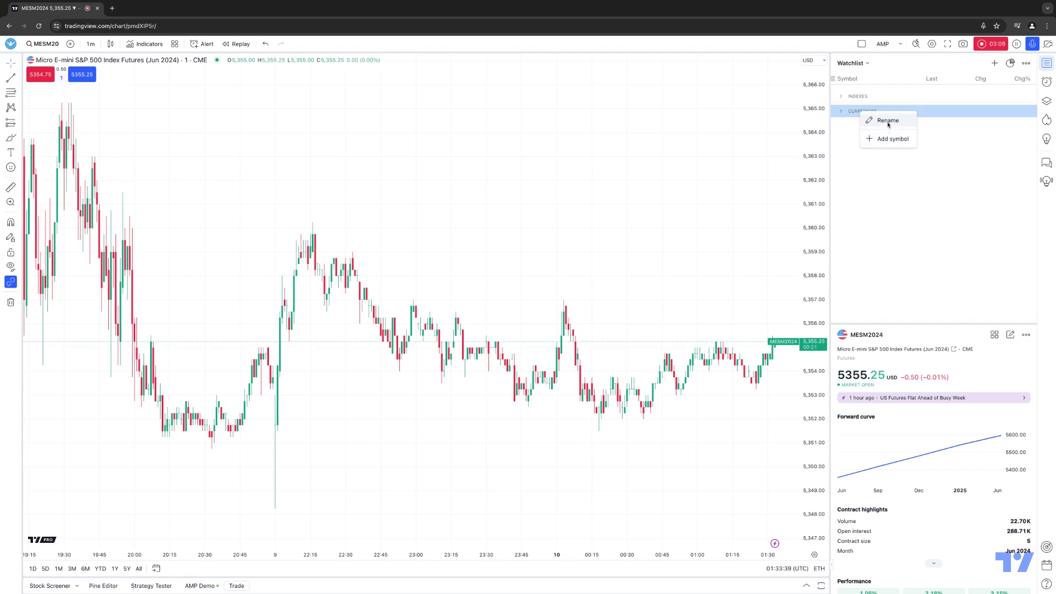
click(864, 151)
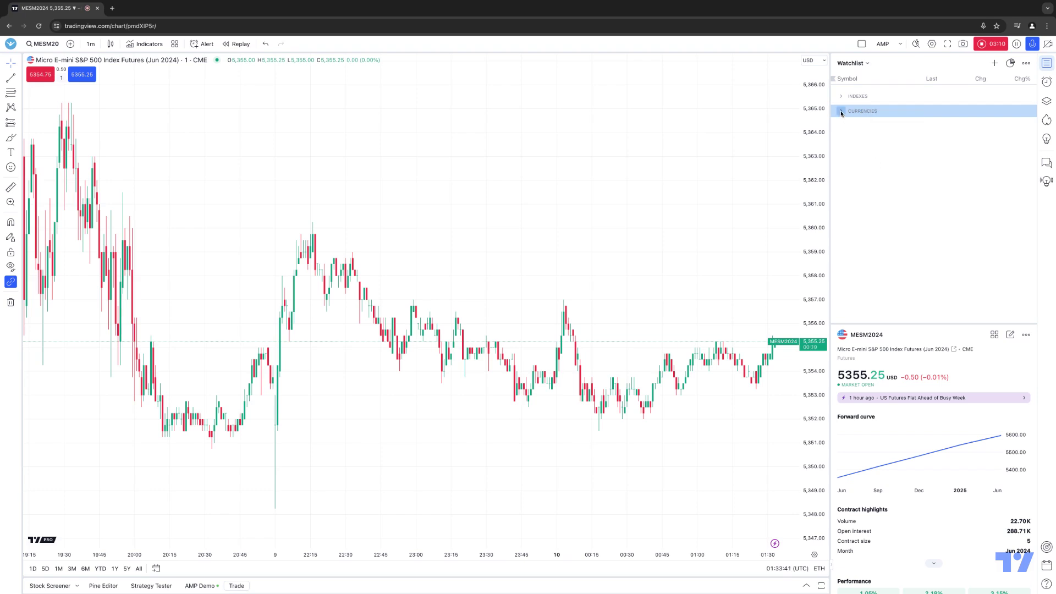
click(841, 112)
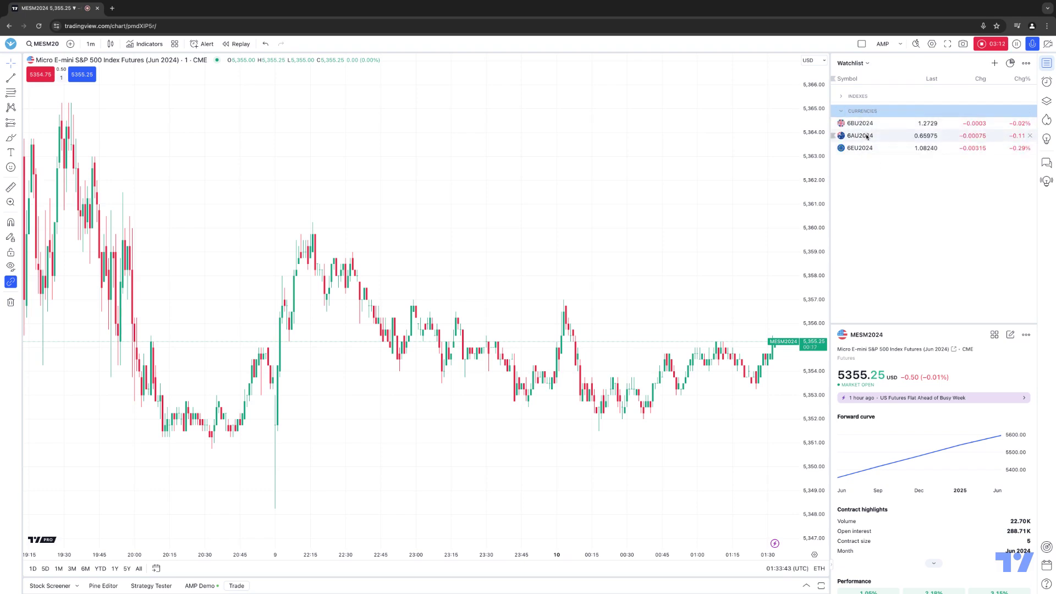
right_click(863, 113)
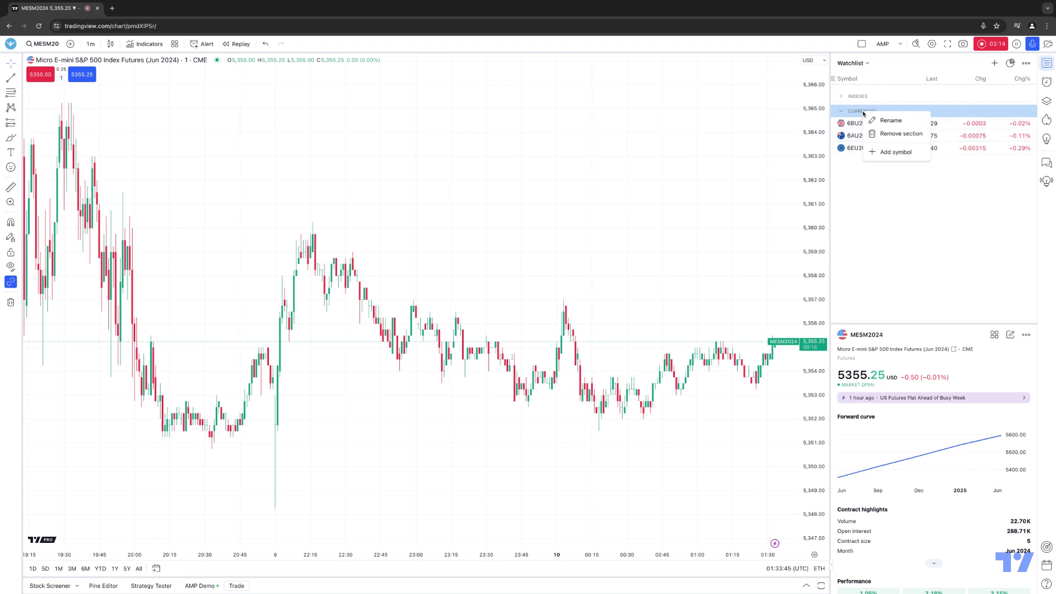
click(892, 135)
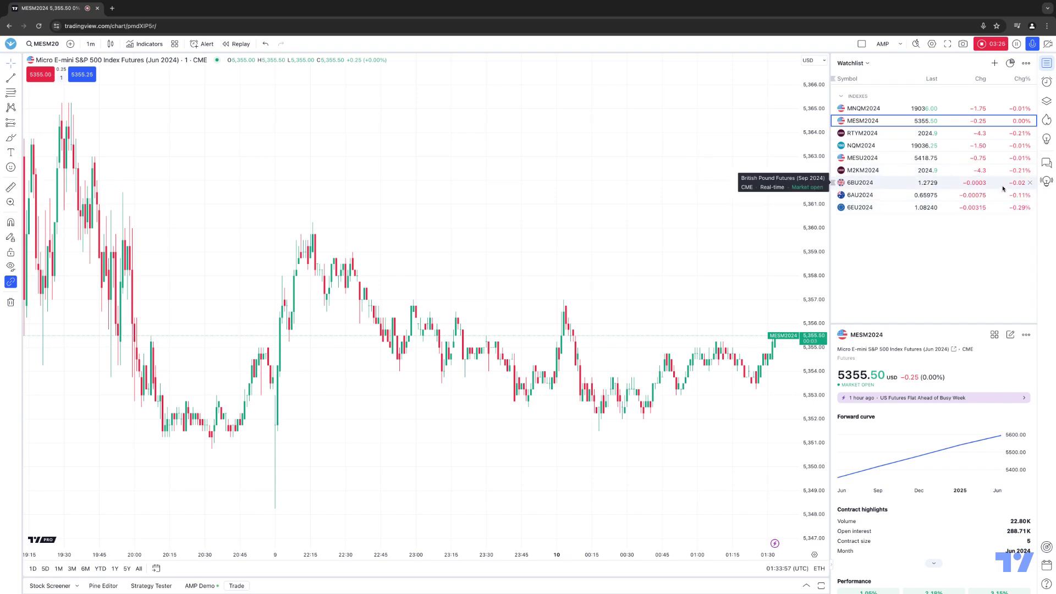
- Delete the leftover 6BU2024, 6AU2024 and 6EU2024 futures from the watchlist
click(1030, 183)
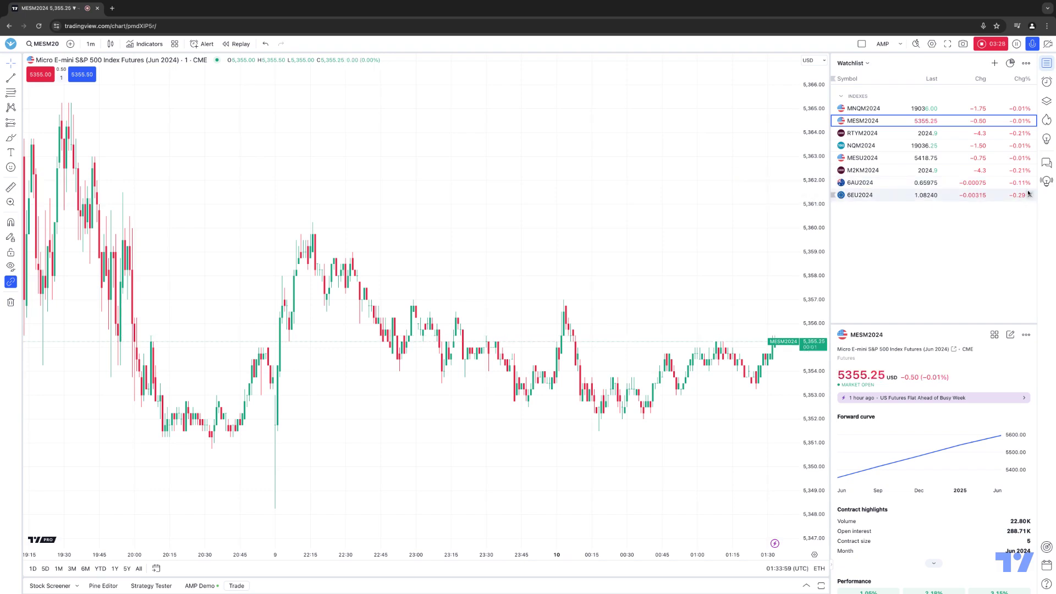
click(1031, 183)
click(1030, 183)
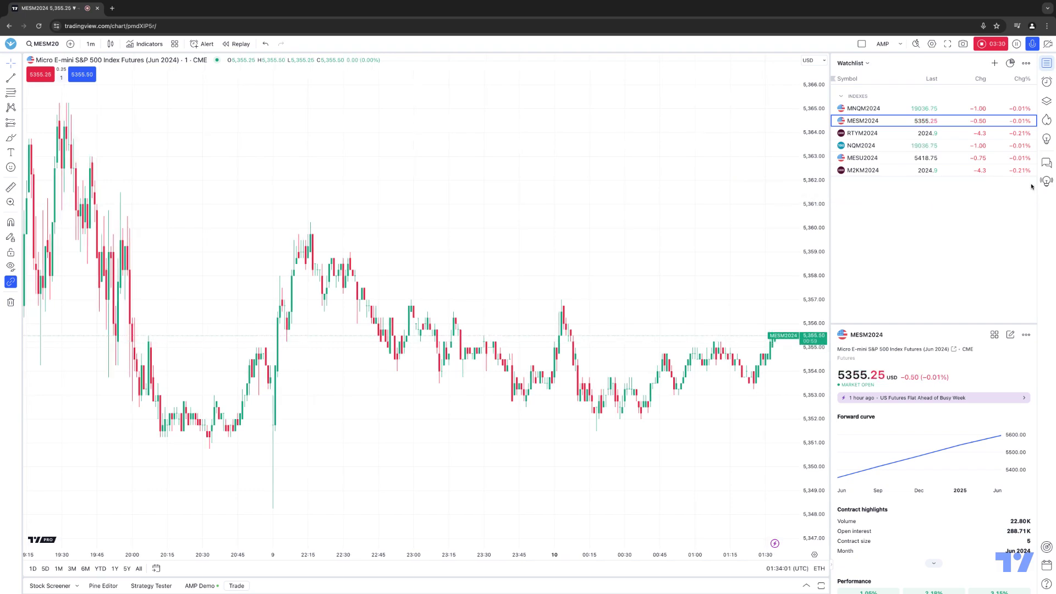